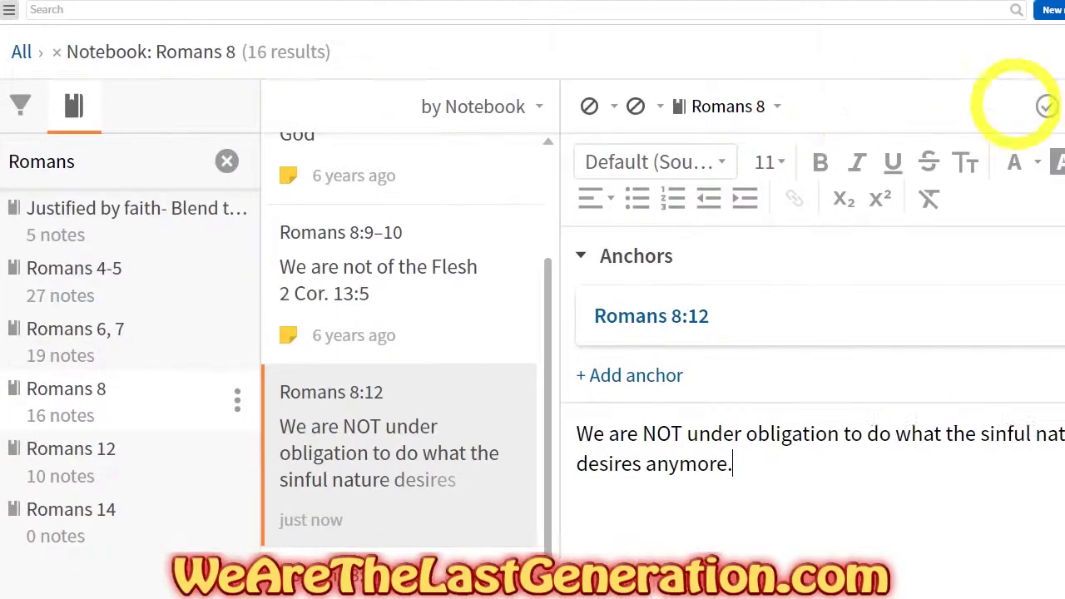
left_click(726, 108)
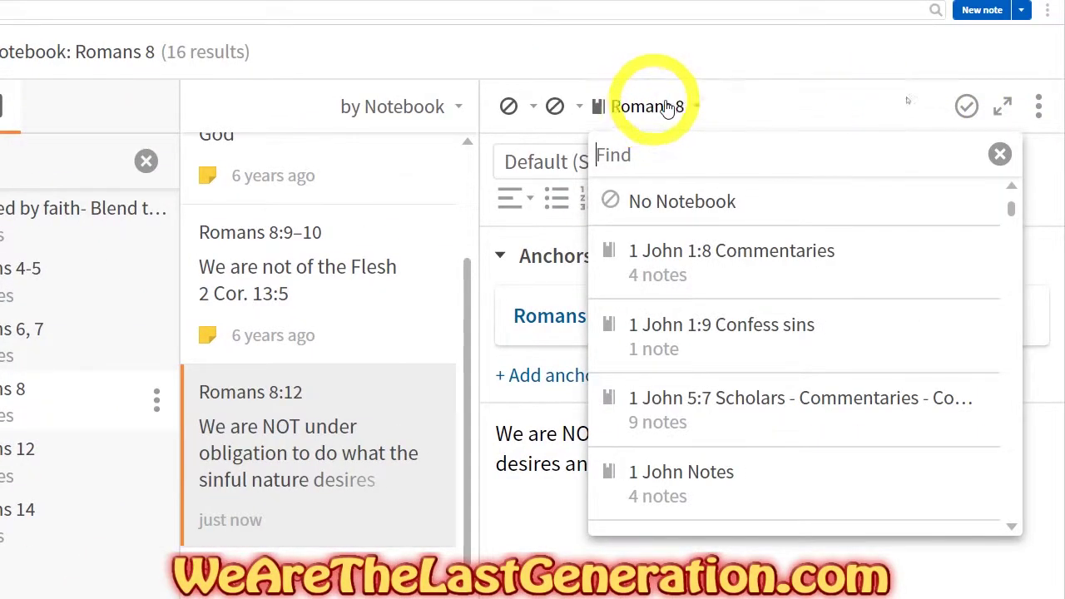
left_click(785, 104)
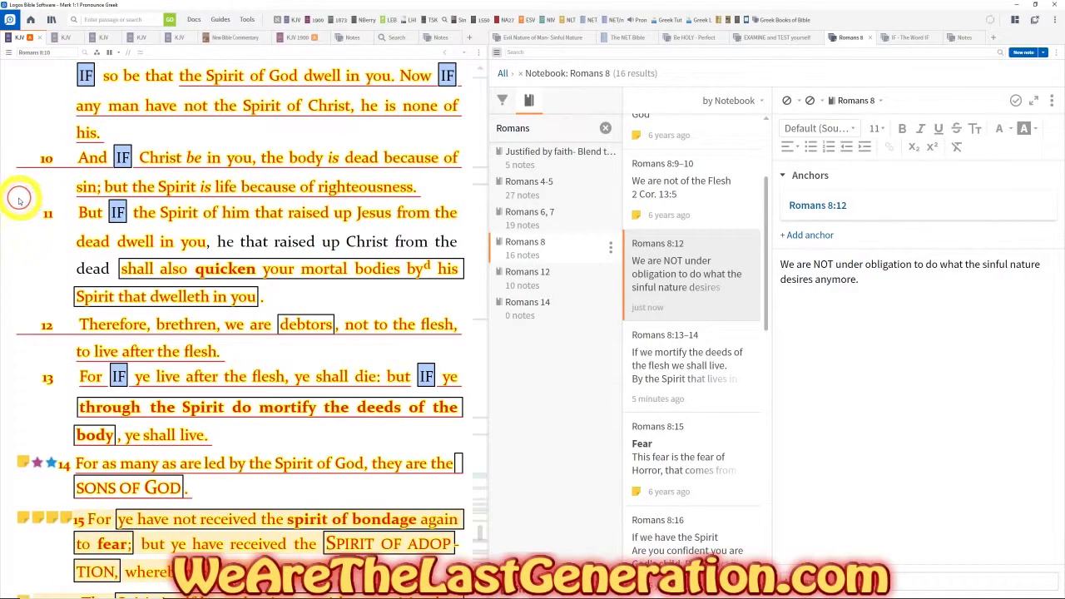
Step: Review the notes attached to Romans 8:1, 8:2 and 8:3 in the KJV text
scroll(20, 200, "up", 5)
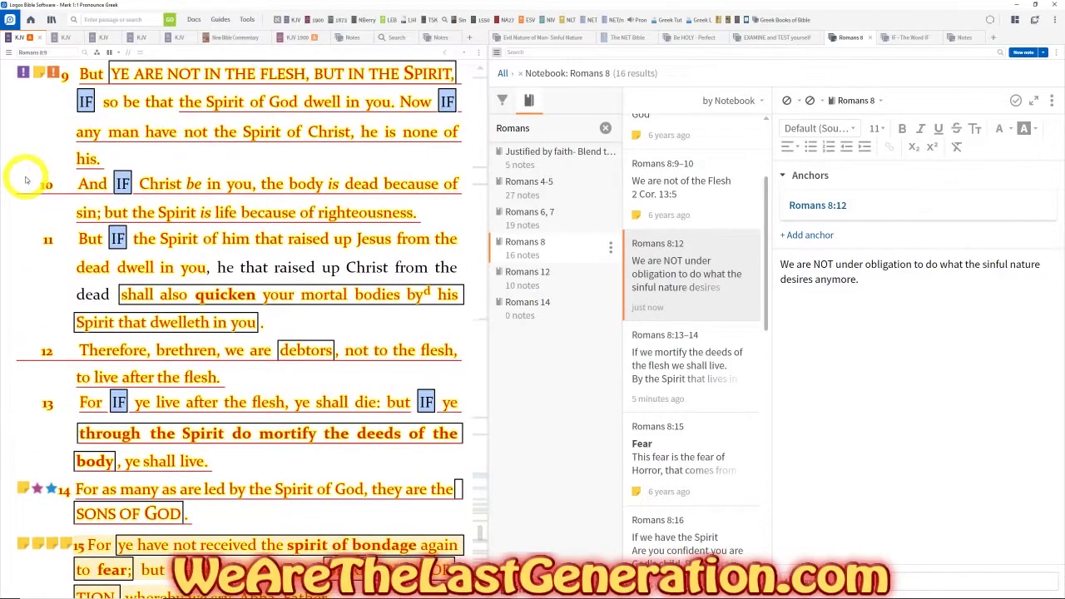
scroll(59, 191, "up", 10)
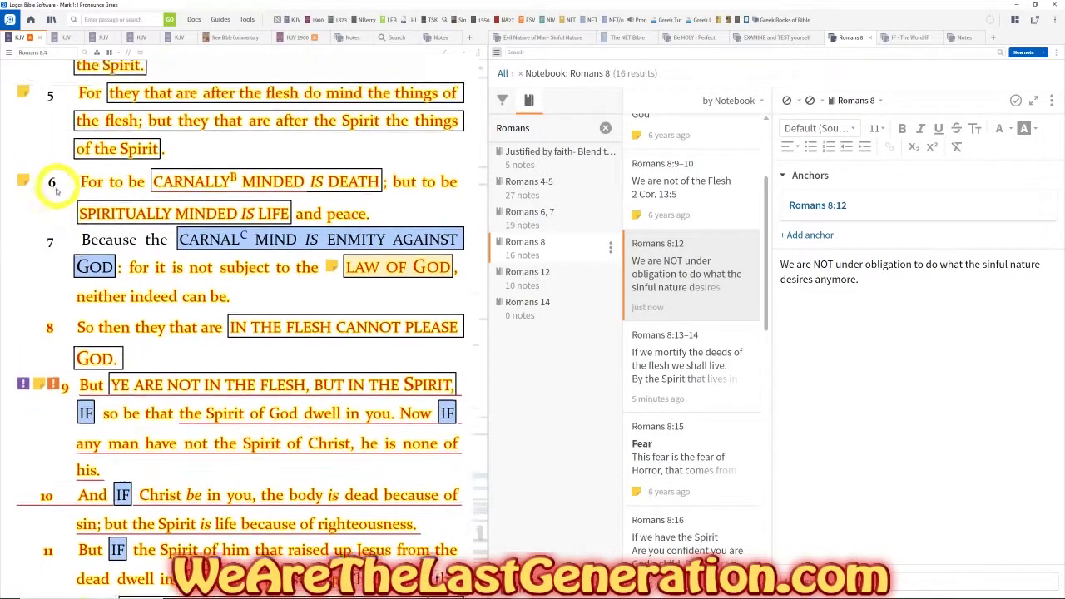
scroll(50, 224, "up", 4)
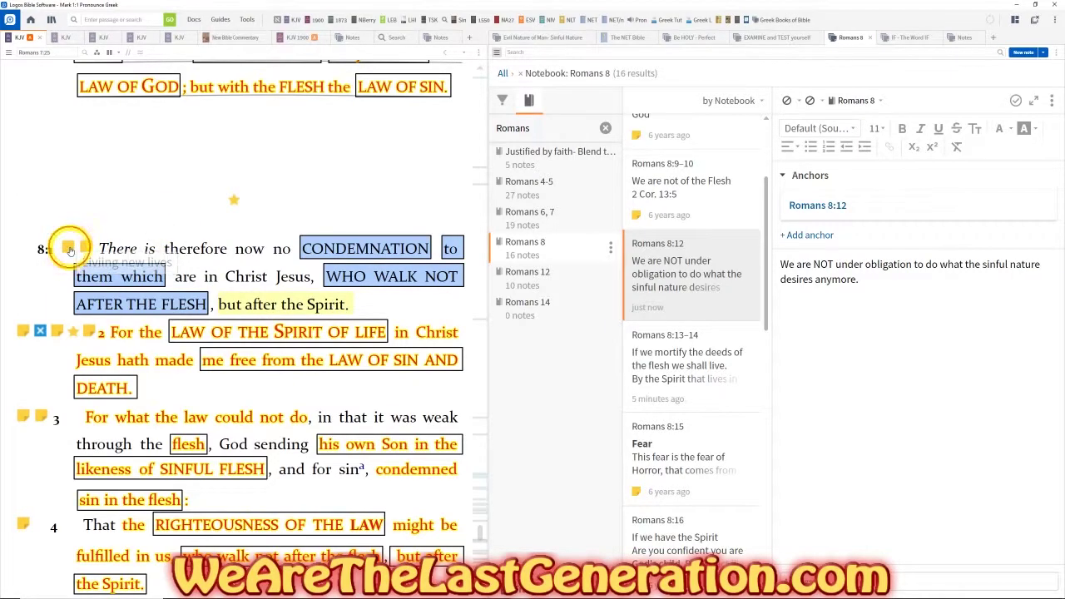
left_click(71, 249)
left_click(86, 248)
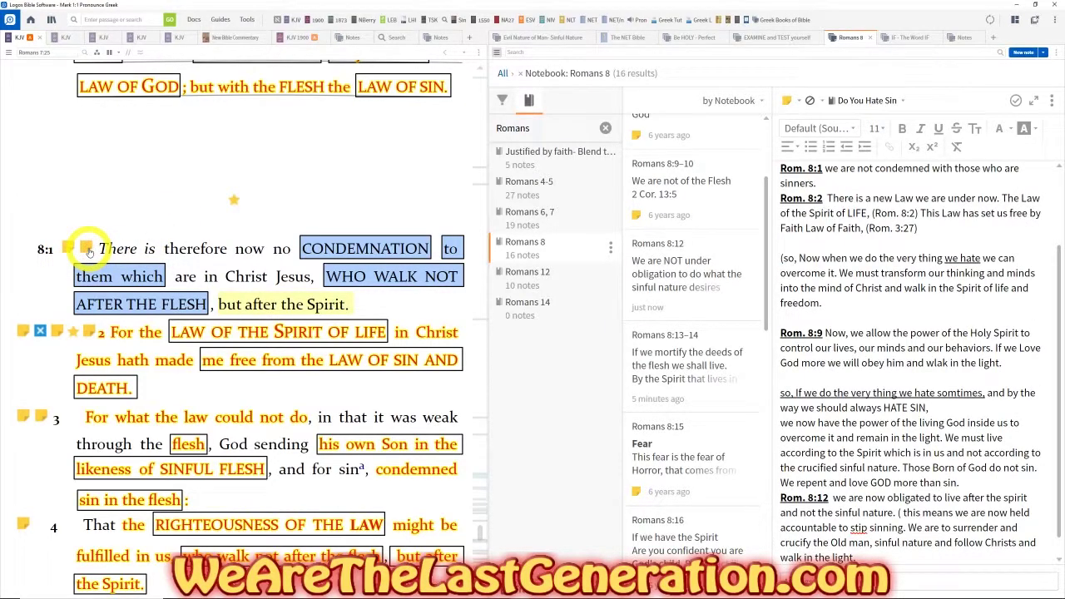
left_click(89, 332)
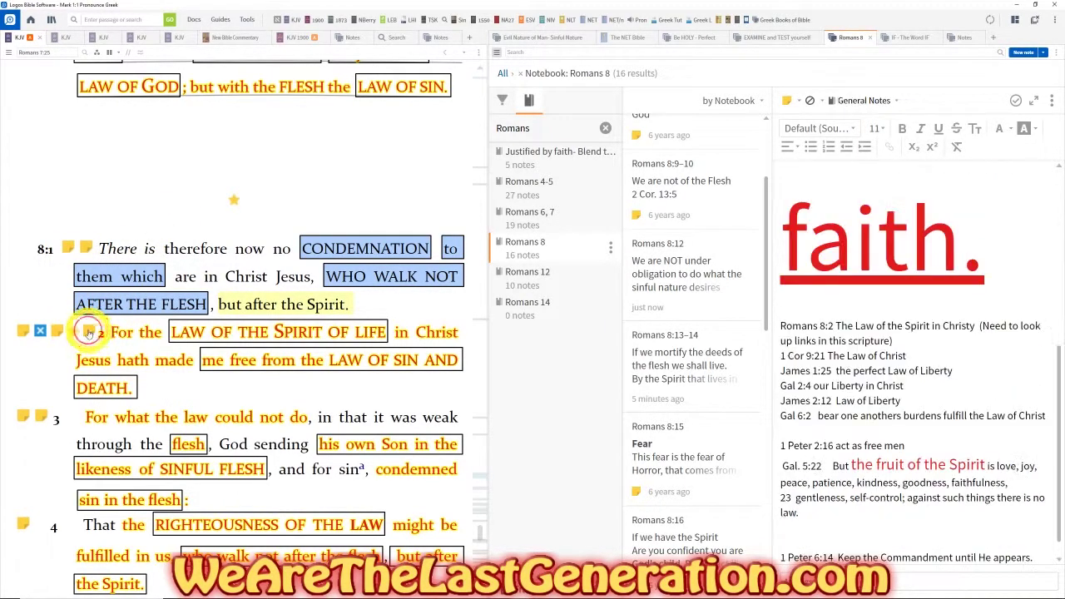
left_click(42, 416)
left_click(21, 416)
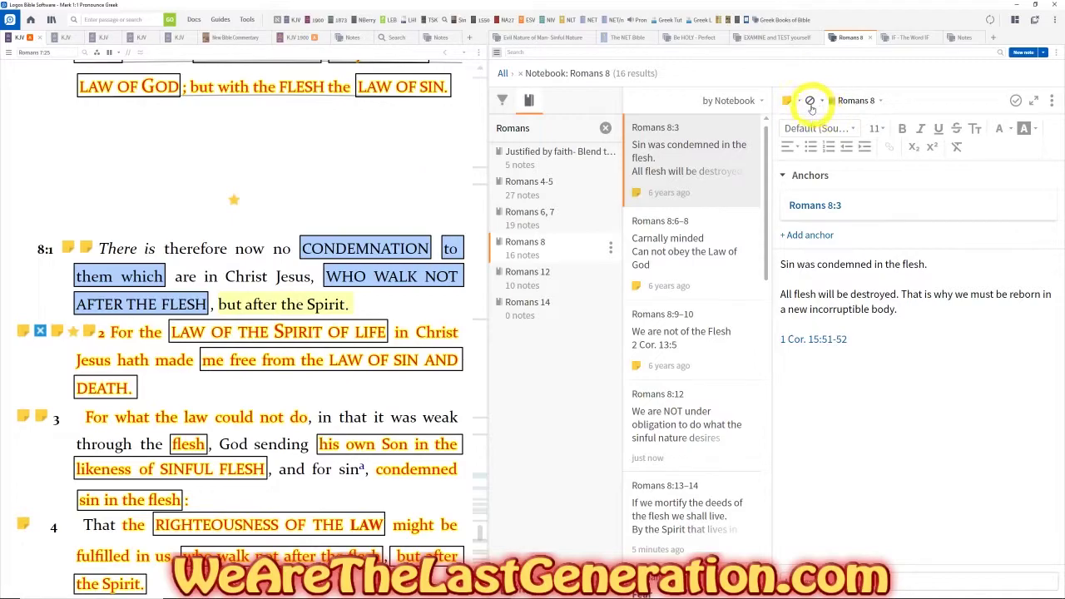
Step: Add a new note to Romans 8:1 and place it between the Romans 8:28 and 8:29–30 notes in the notebook
left_click_drag(33, 250, 53, 253)
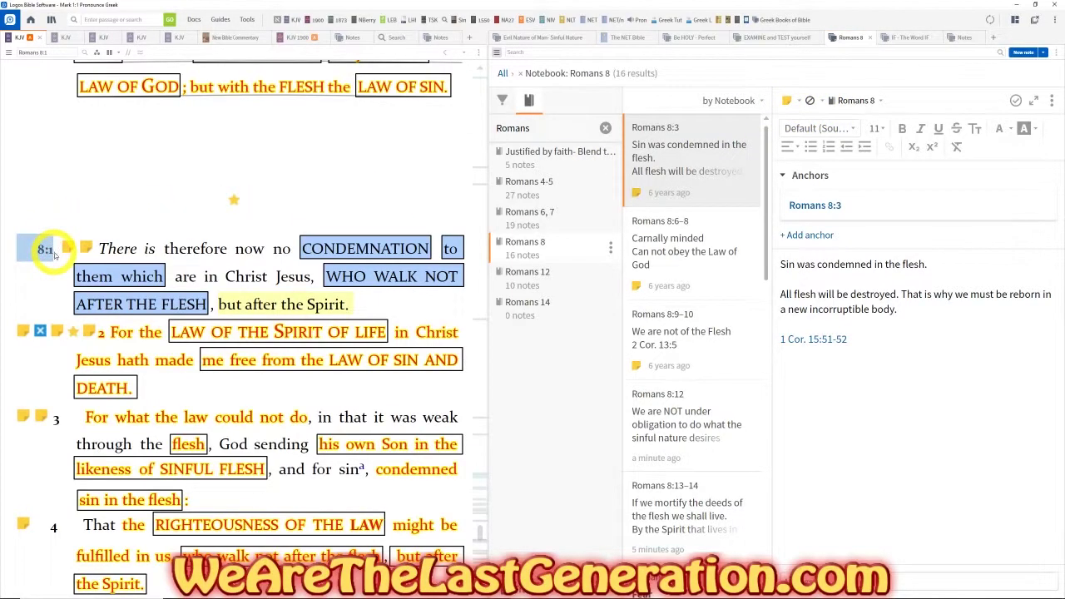
left_click(857, 101)
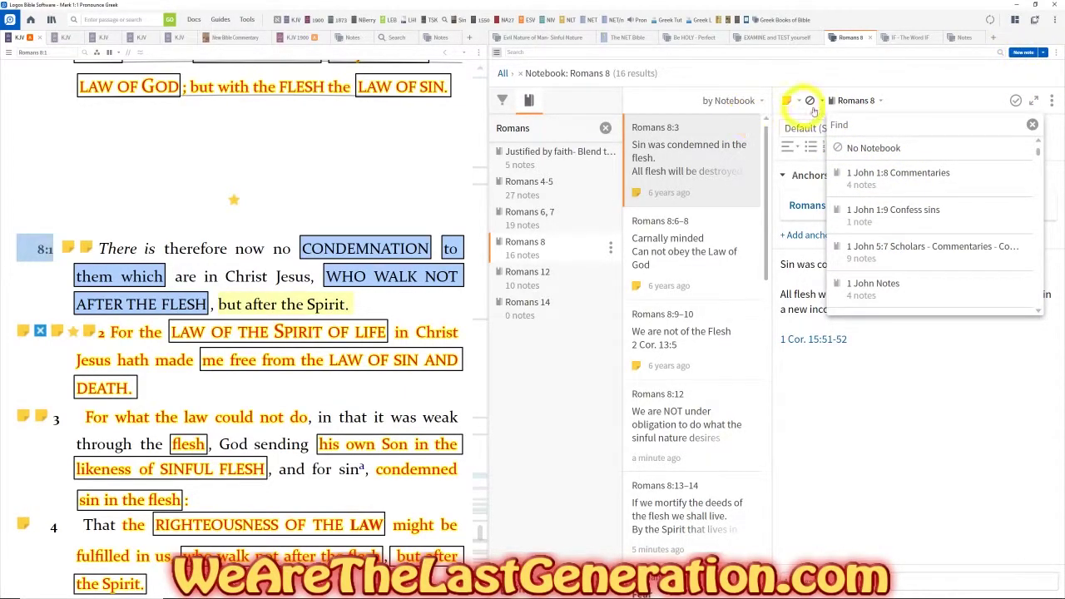
right_click(44, 250)
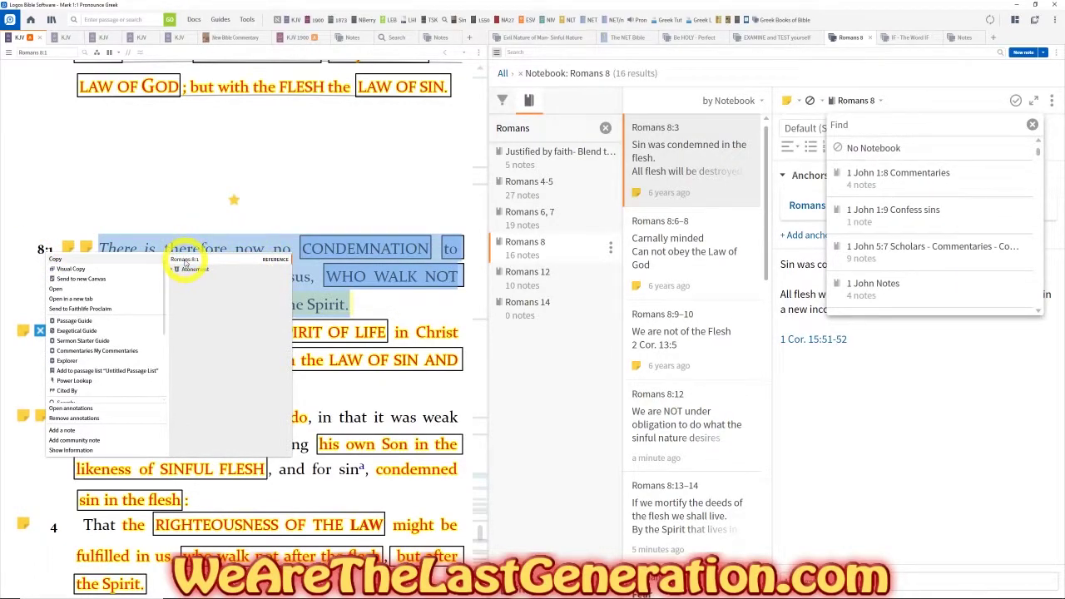
left_click(62, 431)
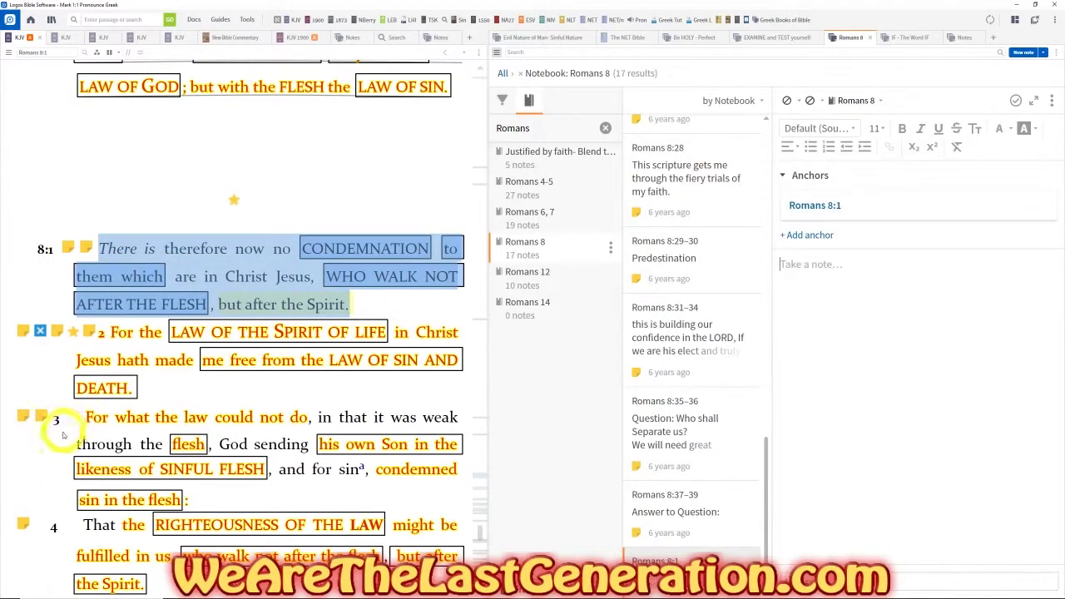
left_click_drag(708, 553, 702, 247)
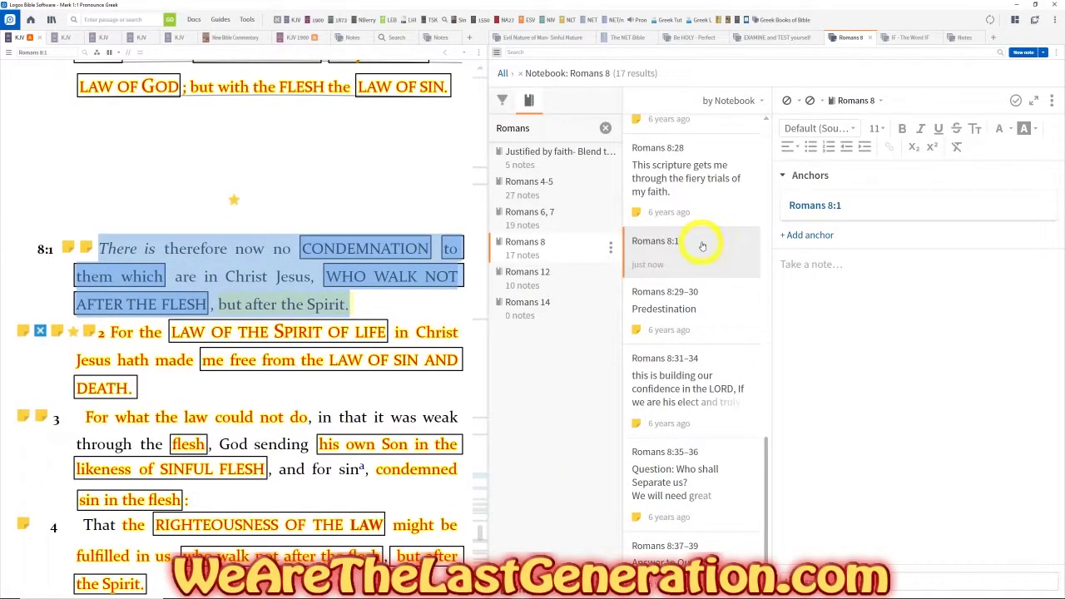
Step: Give the Romans 8:1 note a dark blue circle icon and enter "Romans 8 Bible Study" as its text
left_click(787, 102)
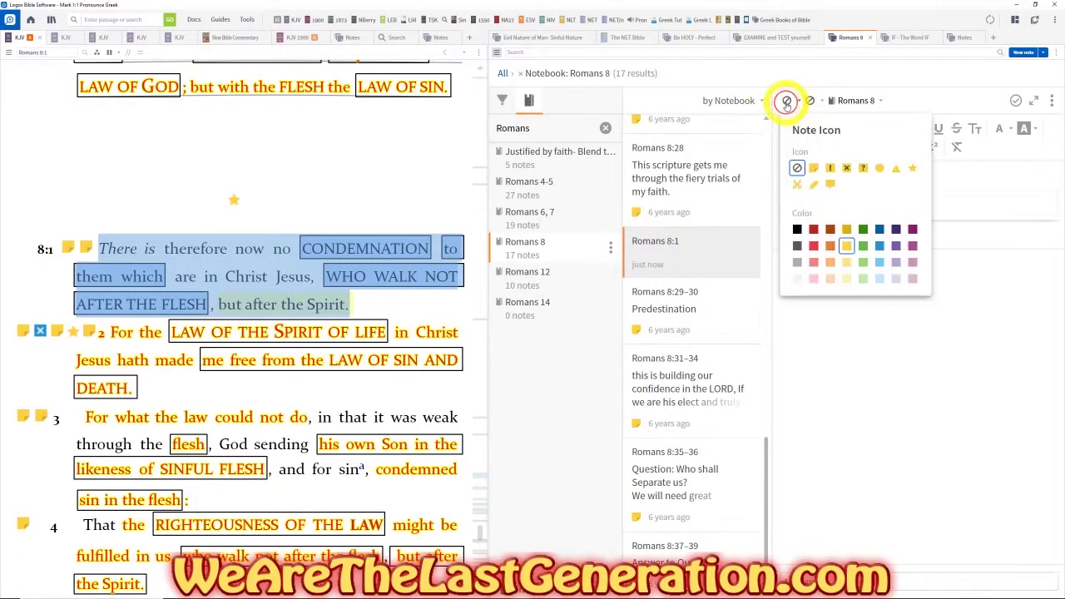
left_click(880, 171)
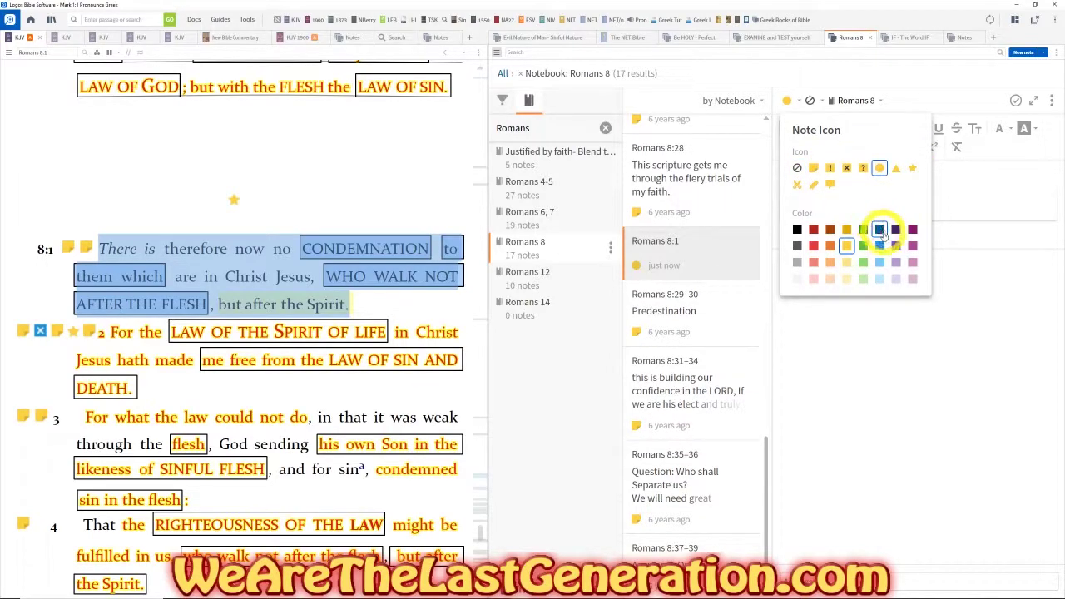
left_click(880, 230)
left_click(863, 323)
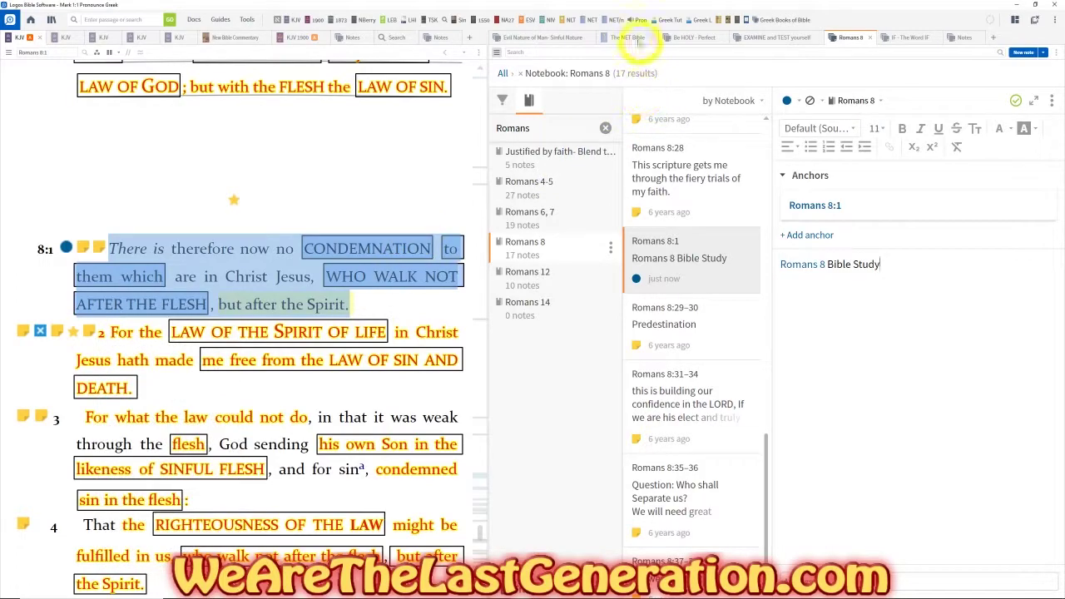
Step: View the Evil Nature of Man- Sinful Nature notebook and the Romans 8 notes on verses 29–30, 31–34 and 35–36
left_click(547, 39)
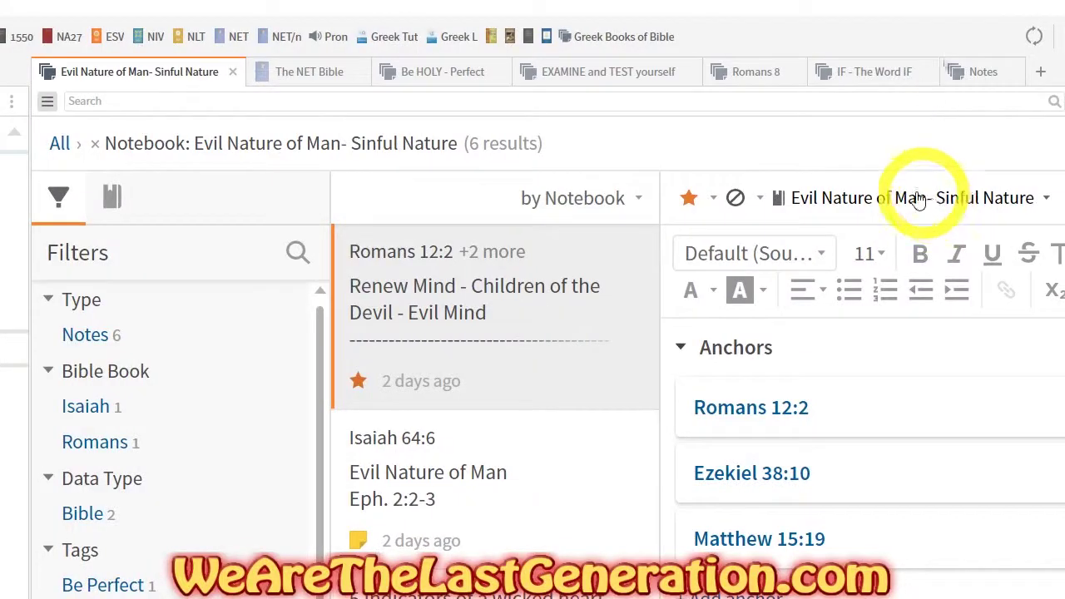
left_click(739, 73)
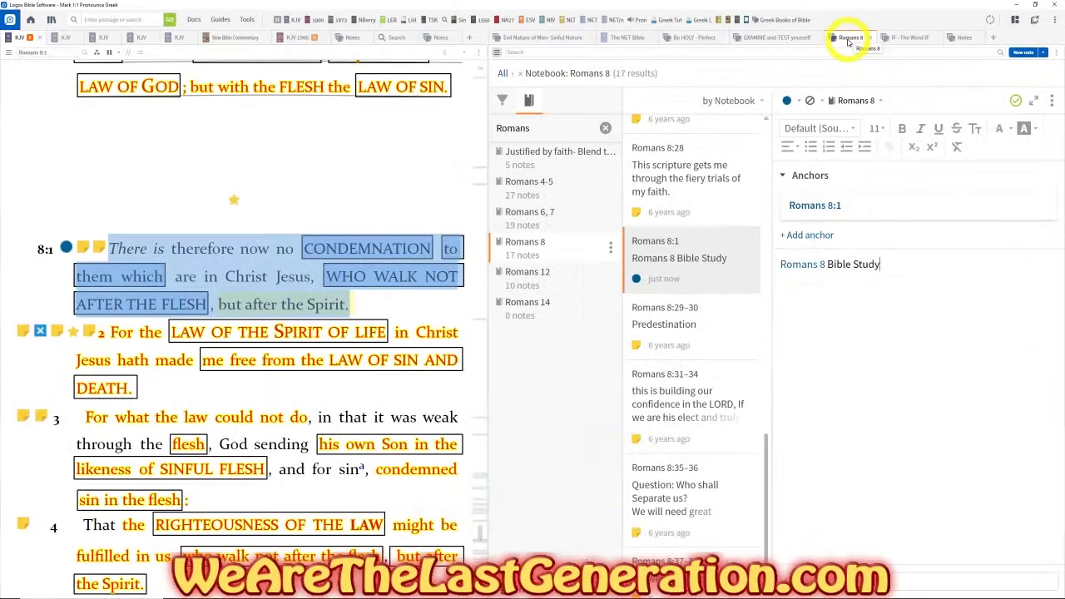
mouse_move(65, 249)
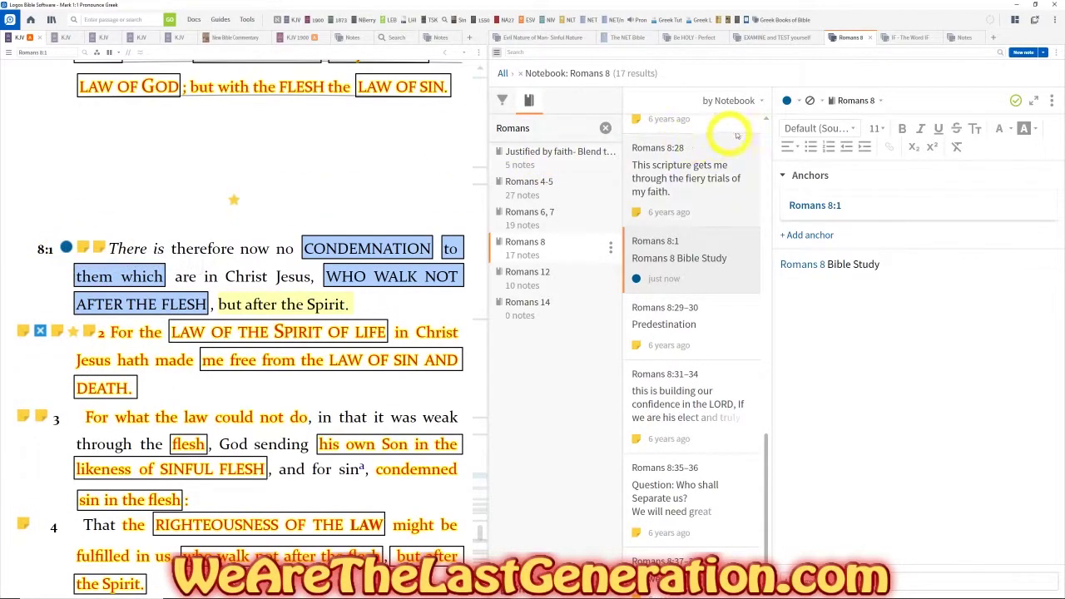
left_click(671, 329)
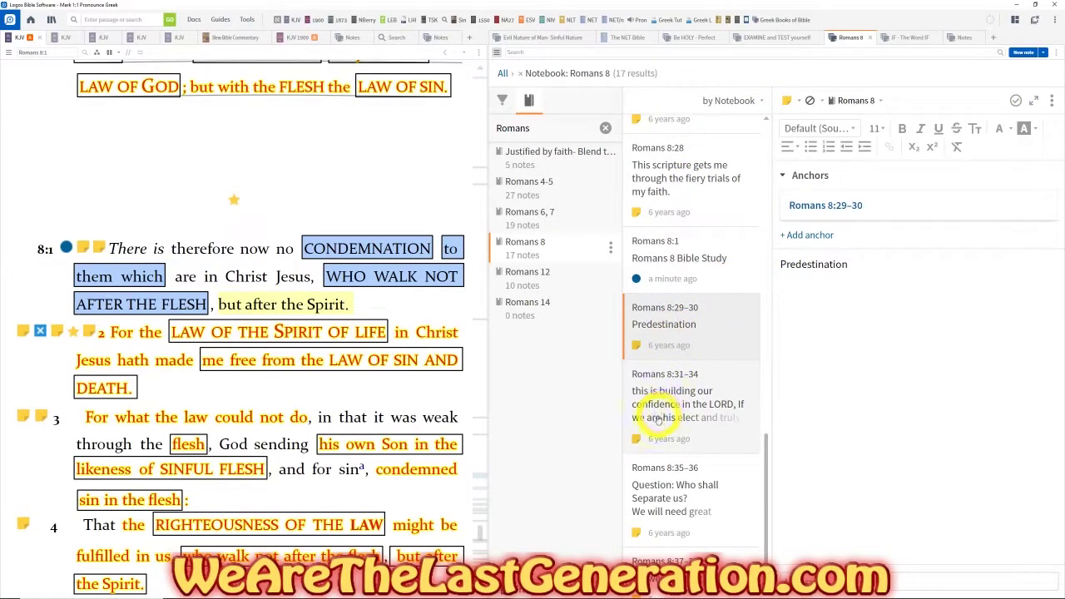
left_click(671, 412)
left_click(669, 498)
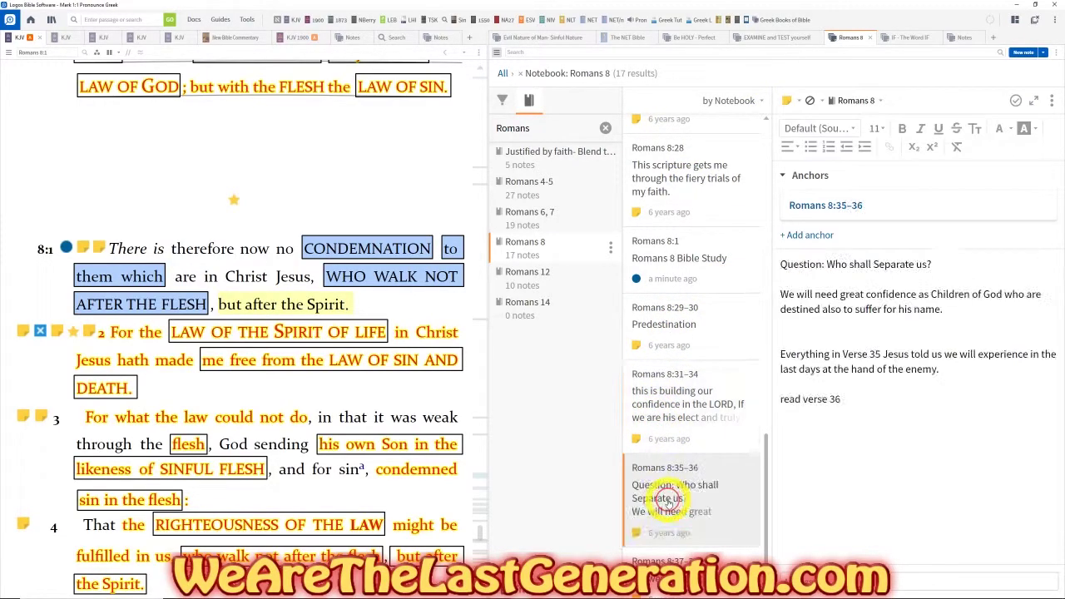
Step: Remove the note icons from the Romans 8:28 and Romans 8:29–30 notes
left_click(671, 173)
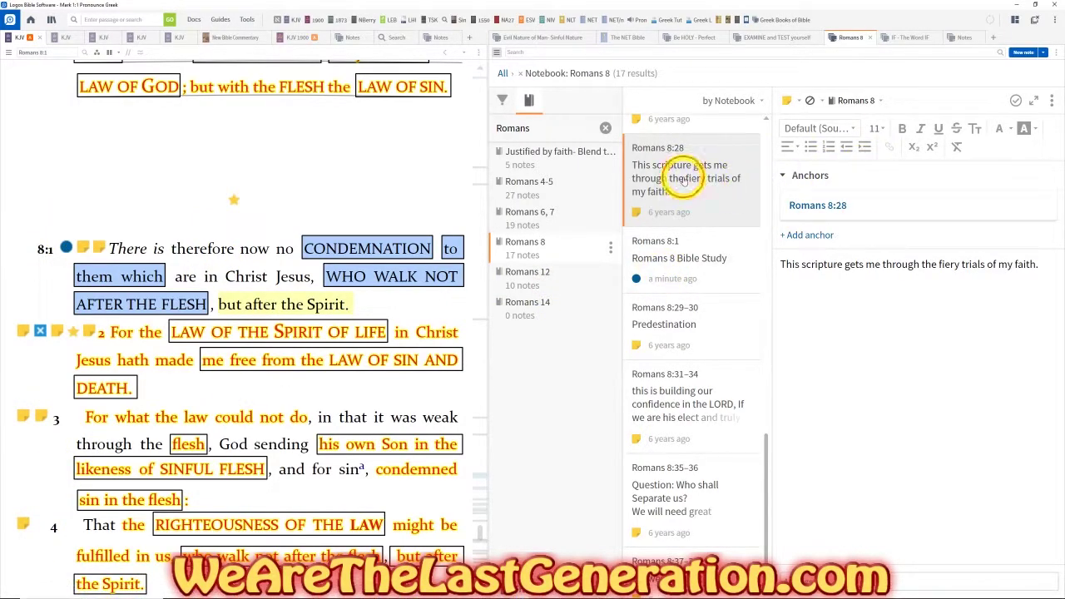
left_click(787, 100)
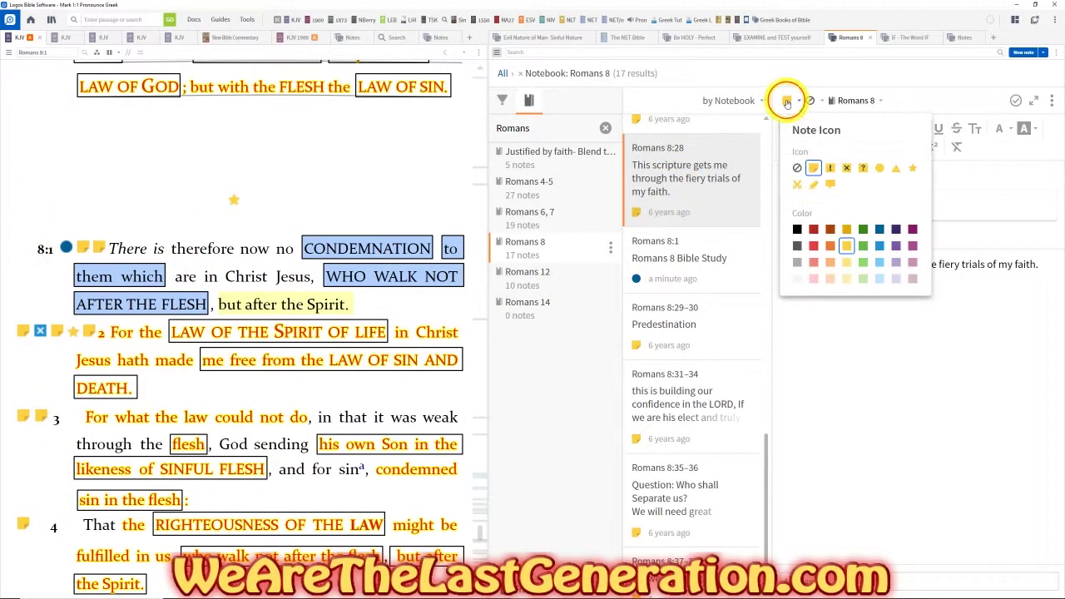
left_click(796, 168)
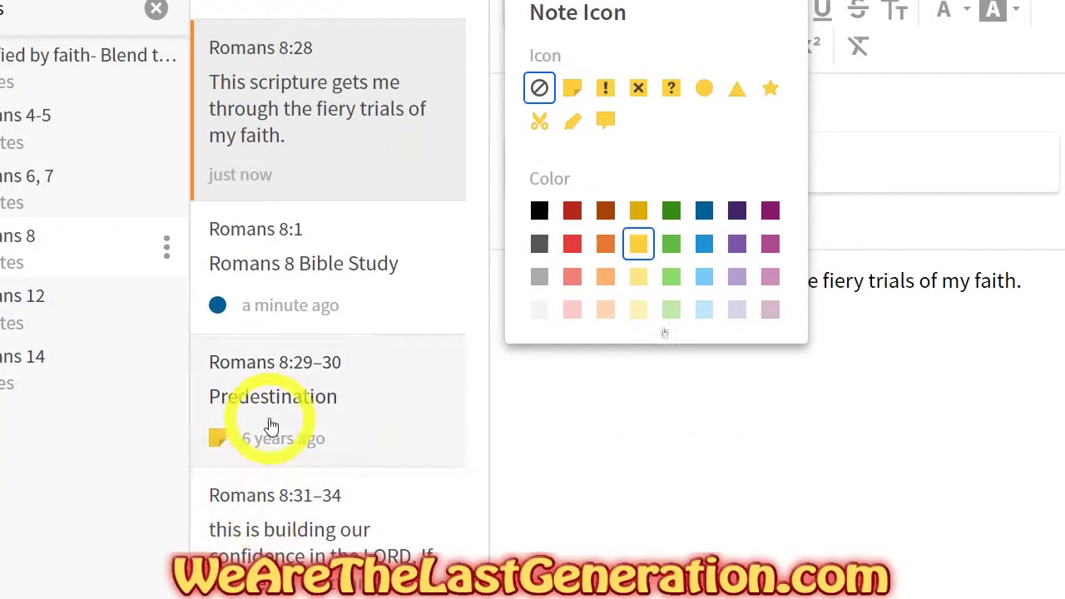
left_click(271, 426)
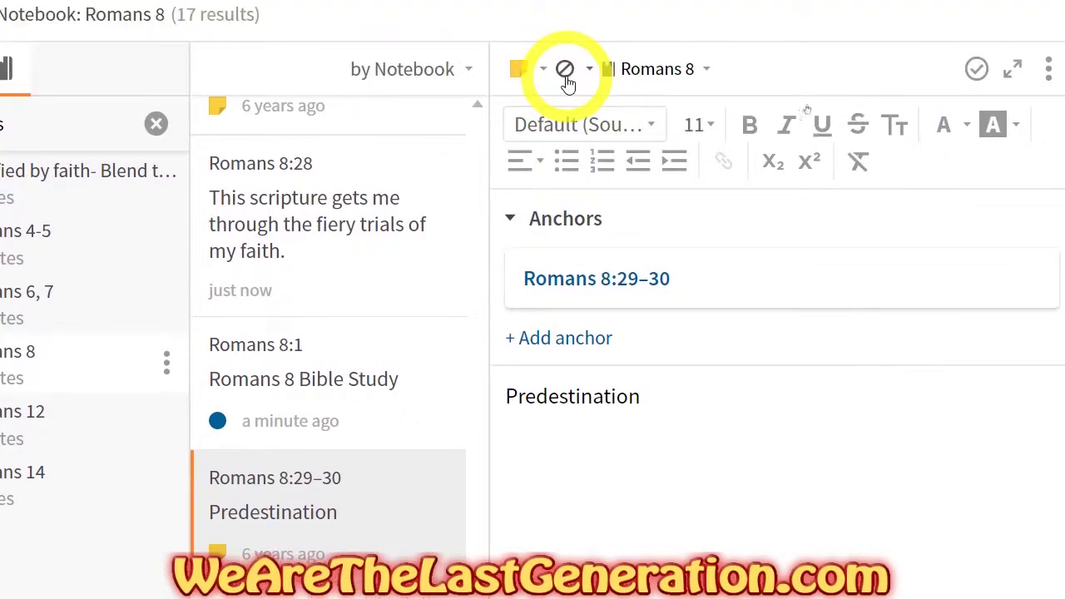
left_click(518, 70)
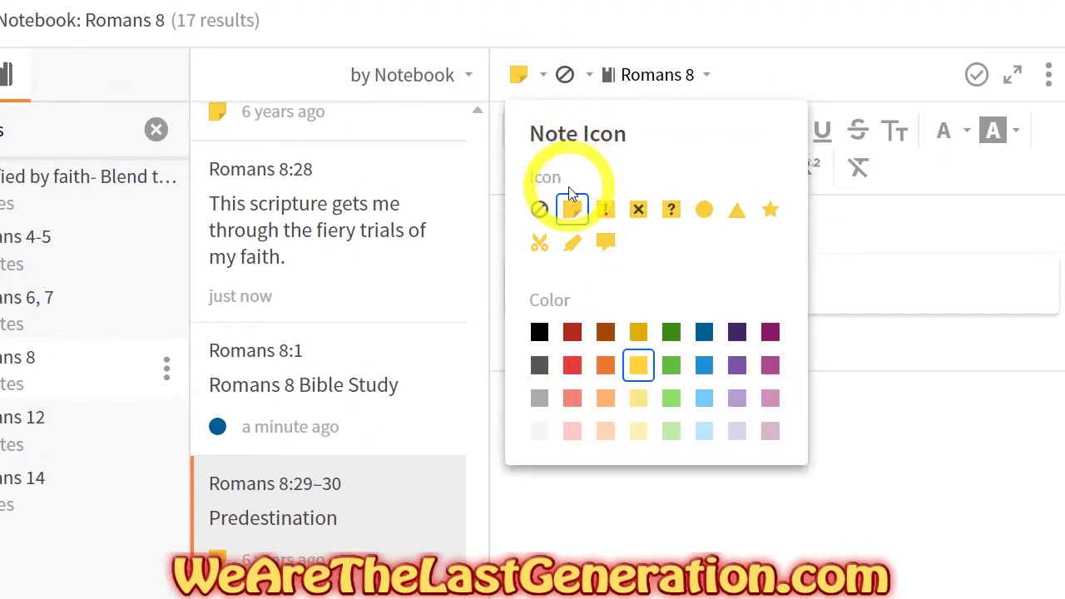
left_click(539, 209)
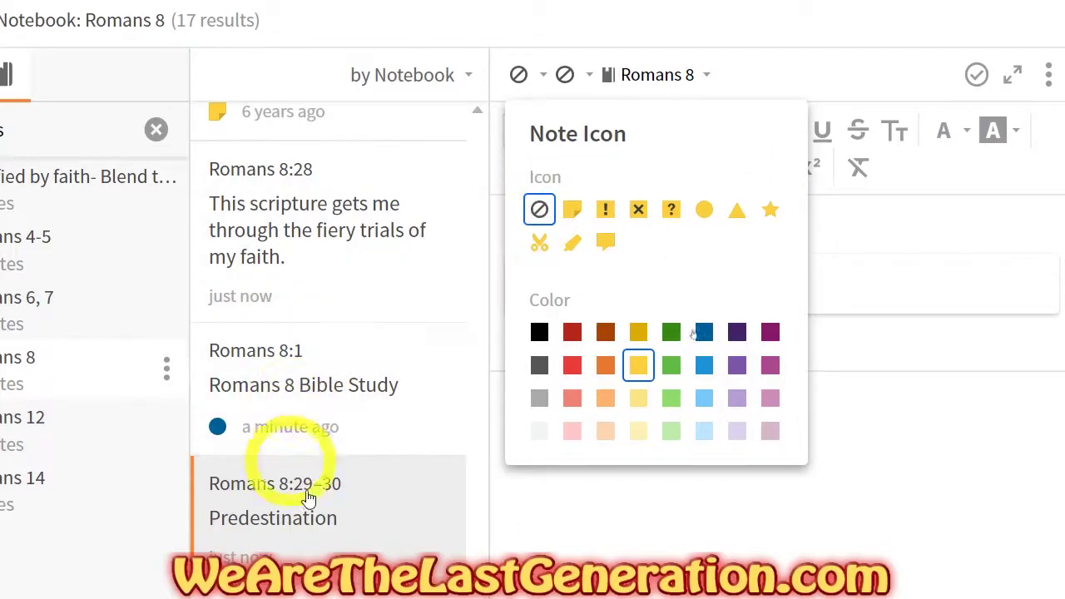
left_click(329, 536)
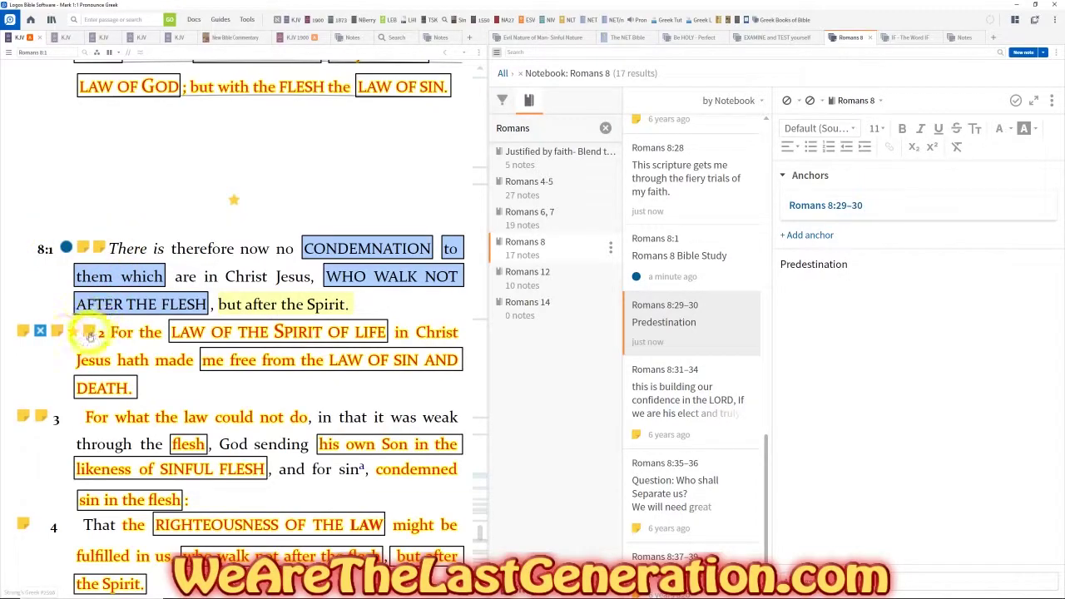
Step: Select the four notes from Romans 8:15 through 8:19–22 and remove their note icons together
mouse_move(72, 332)
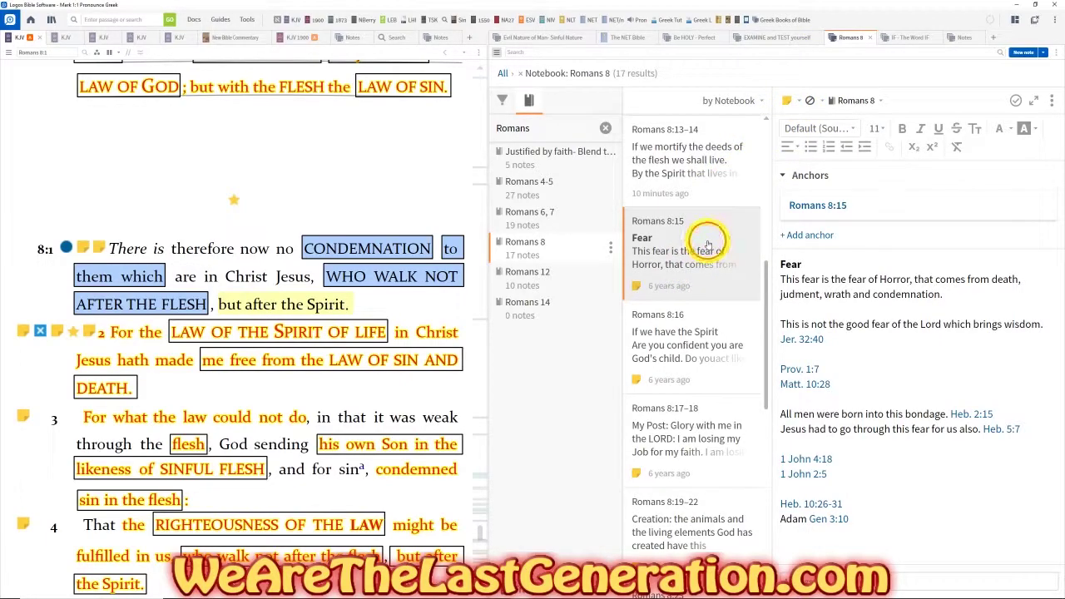
mouse_move(762, 261)
left_mouse_down()
mouse_move(761, 415)
mouse_move(757, 275)
left_mouse_up()
left_click(664, 489, "shift")
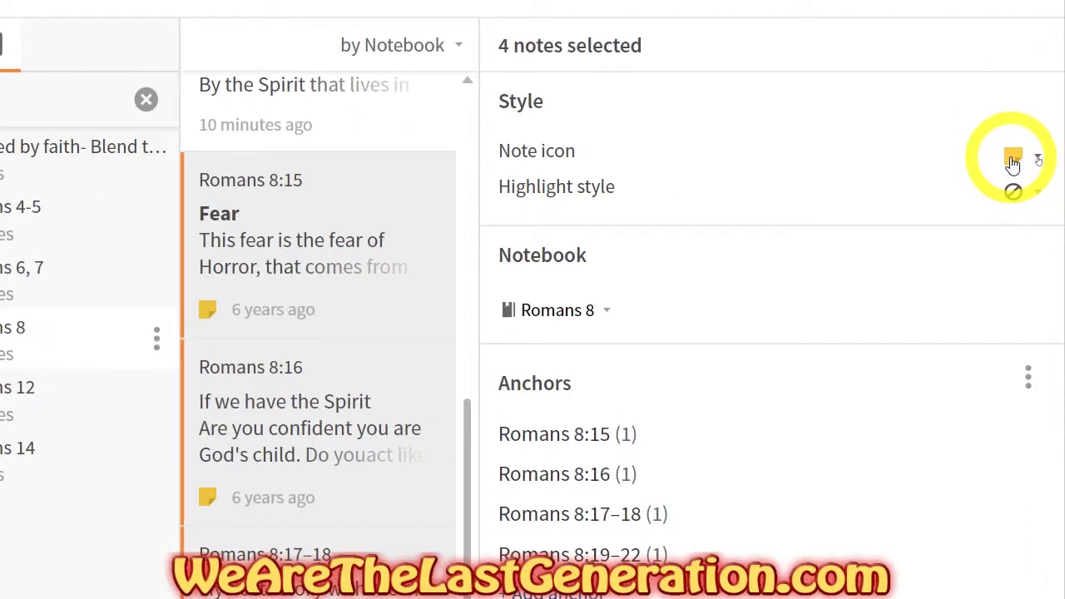
left_click(1037, 158)
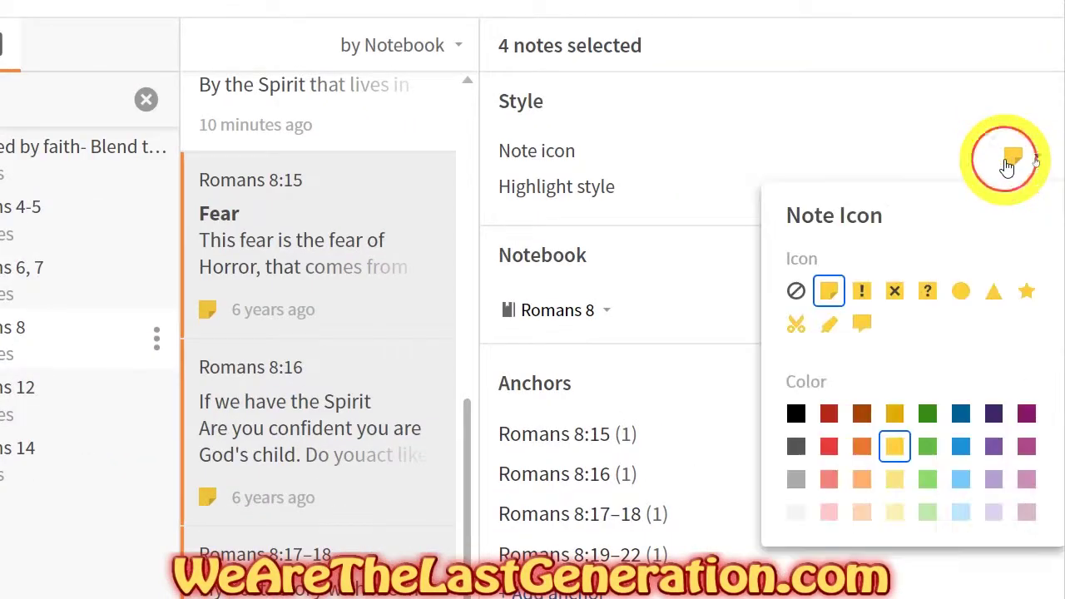
left_click(796, 292)
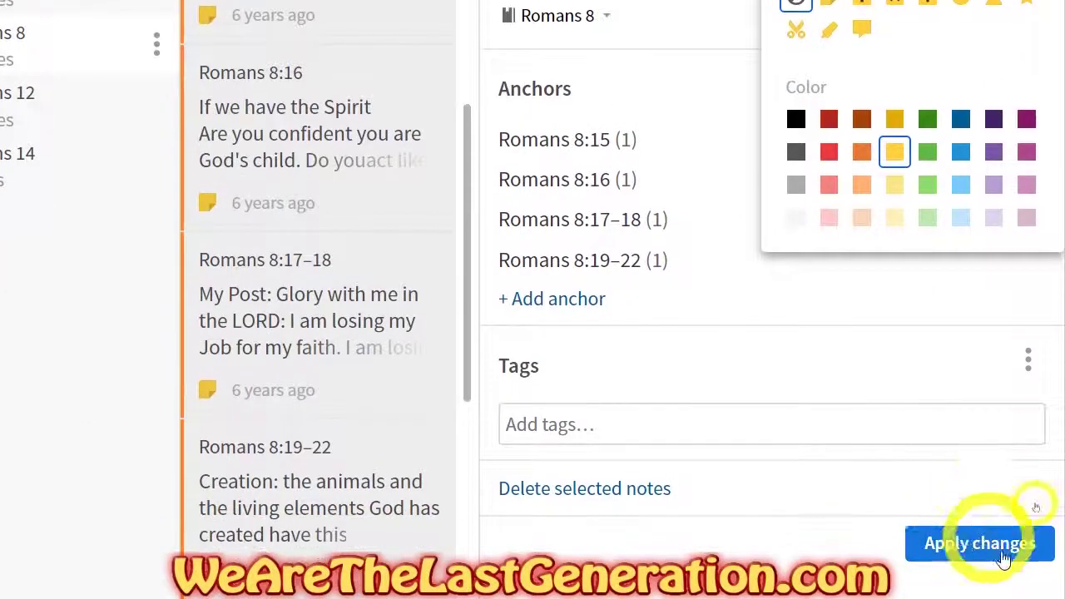
left_click(990, 516)
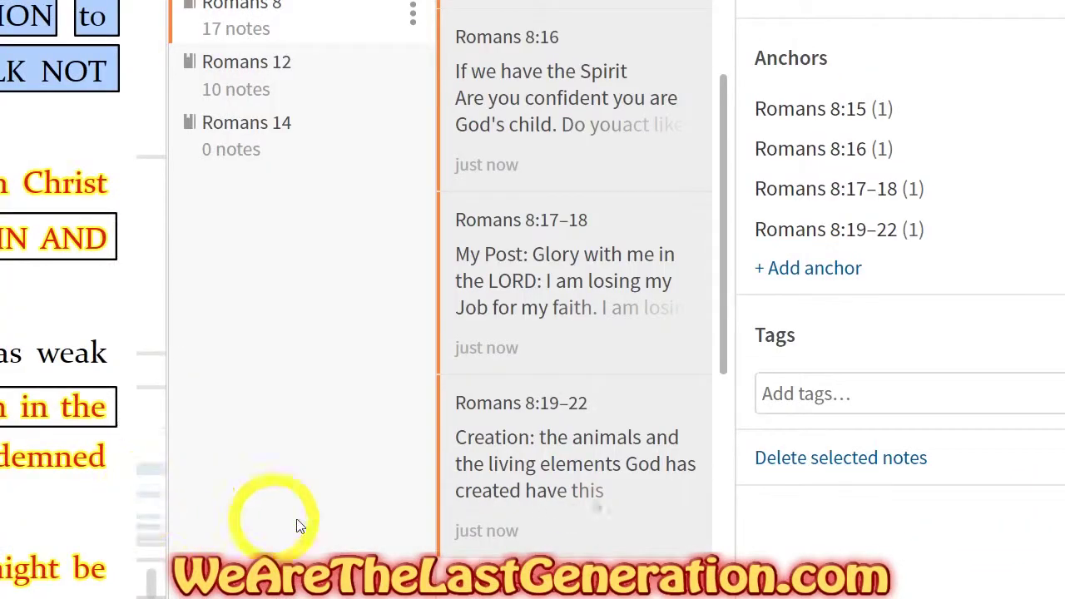